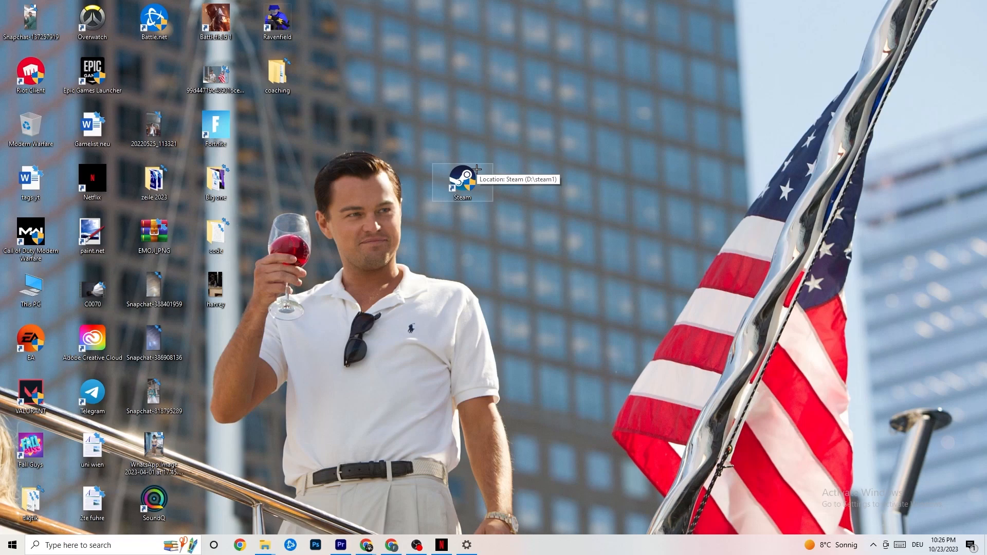
right_click(472, 181)
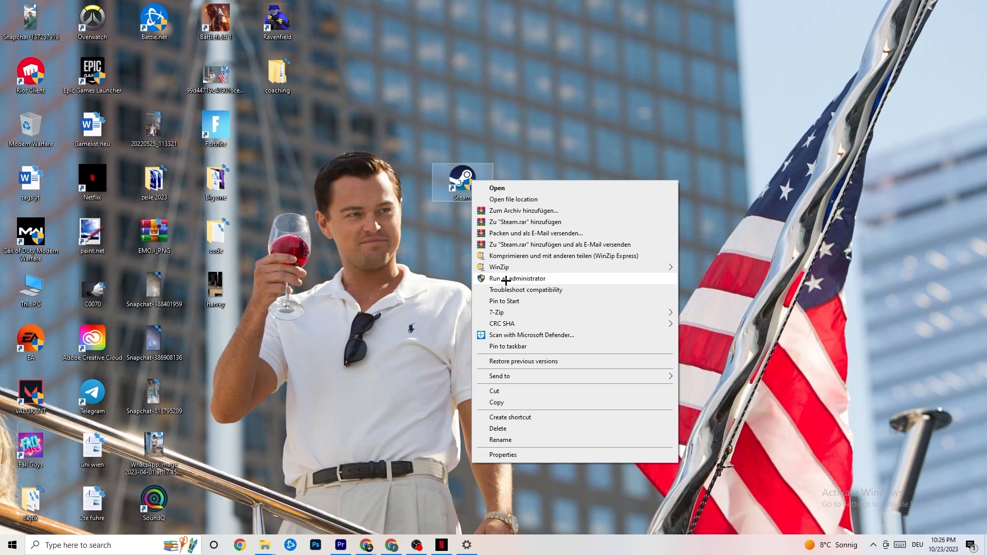
click(425, 274)
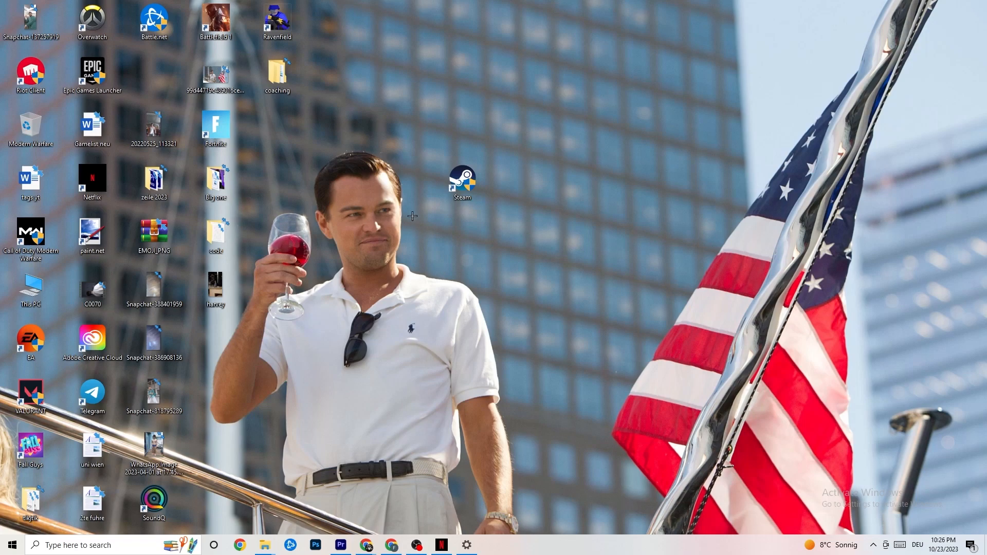
Step: Open the Steam shortcut's compatibility properties, review the Windows versions offered for compatibility mode, and close the dialog
right_click(461, 182)
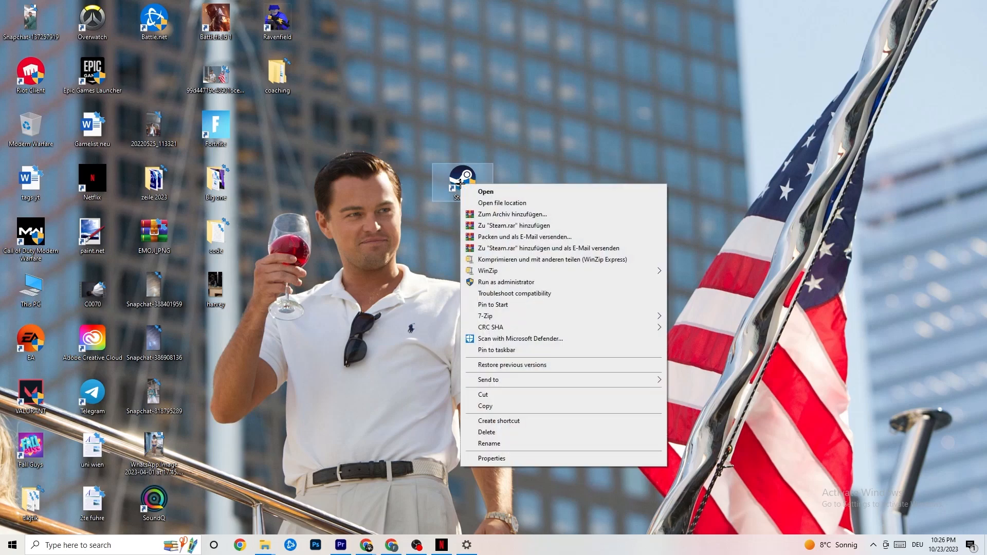
click(513, 460)
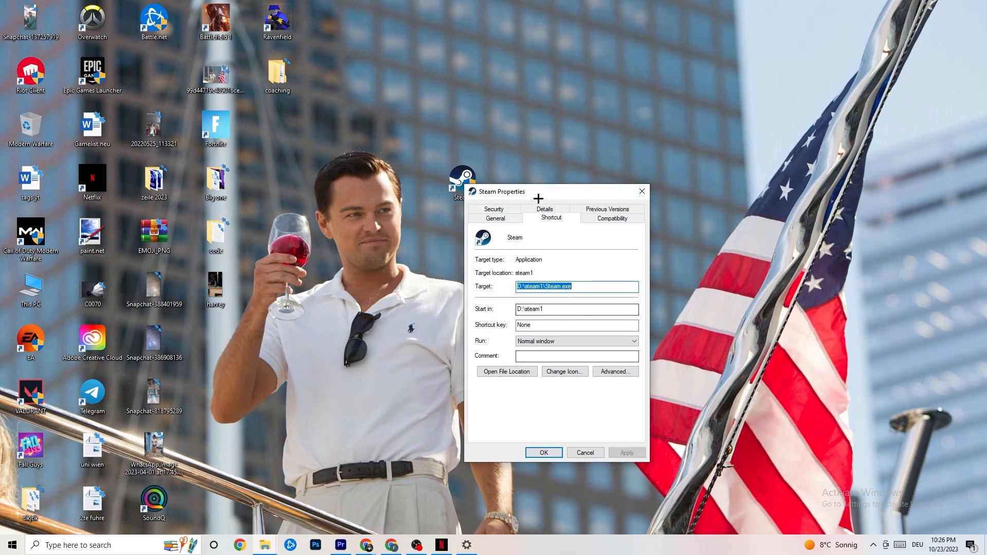
drag(531, 189, 485, 115)
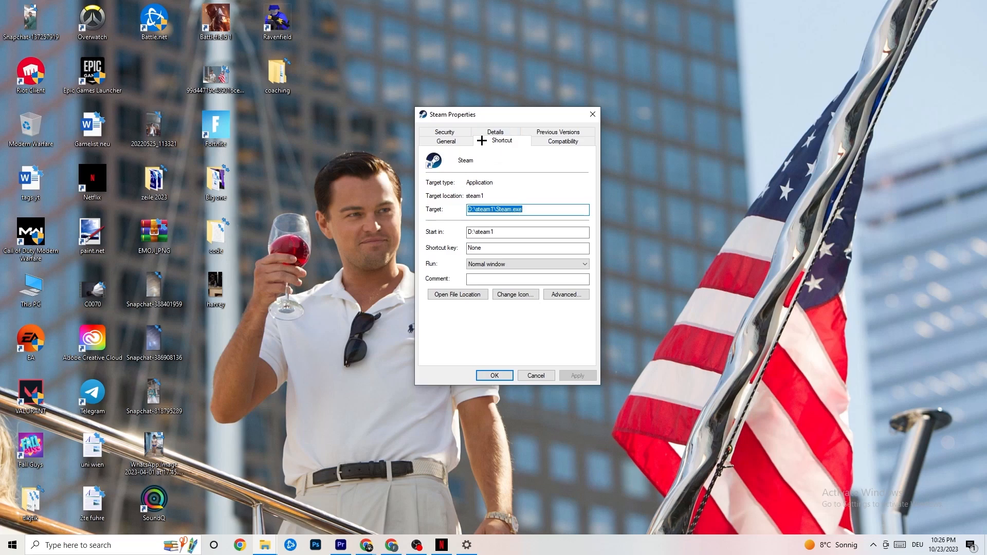
click(536, 139)
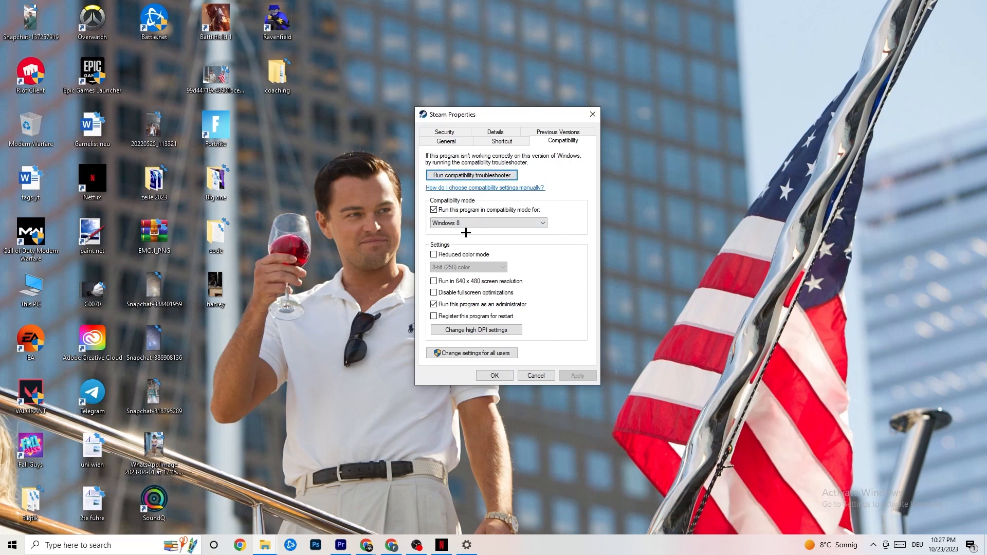
click(433, 210)
click(479, 222)
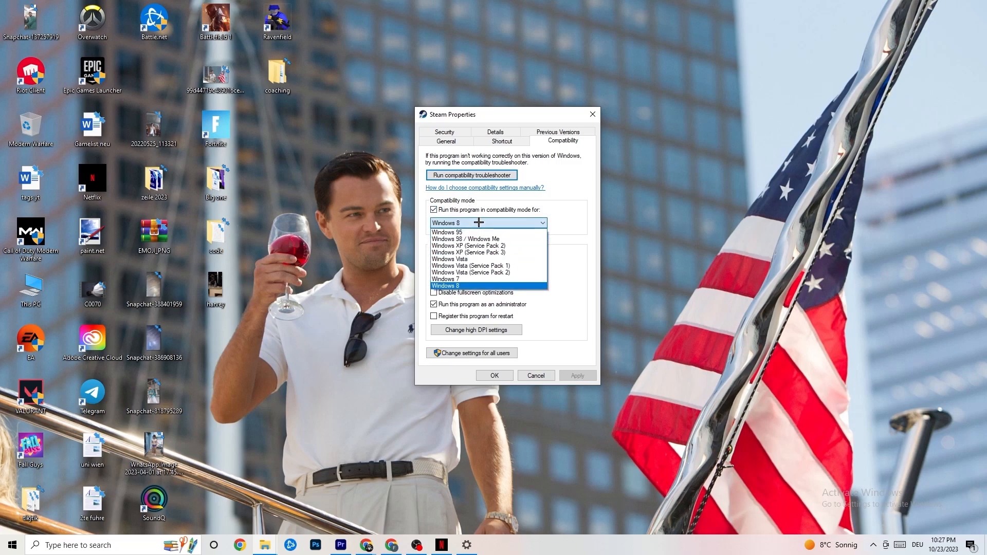
click(562, 237)
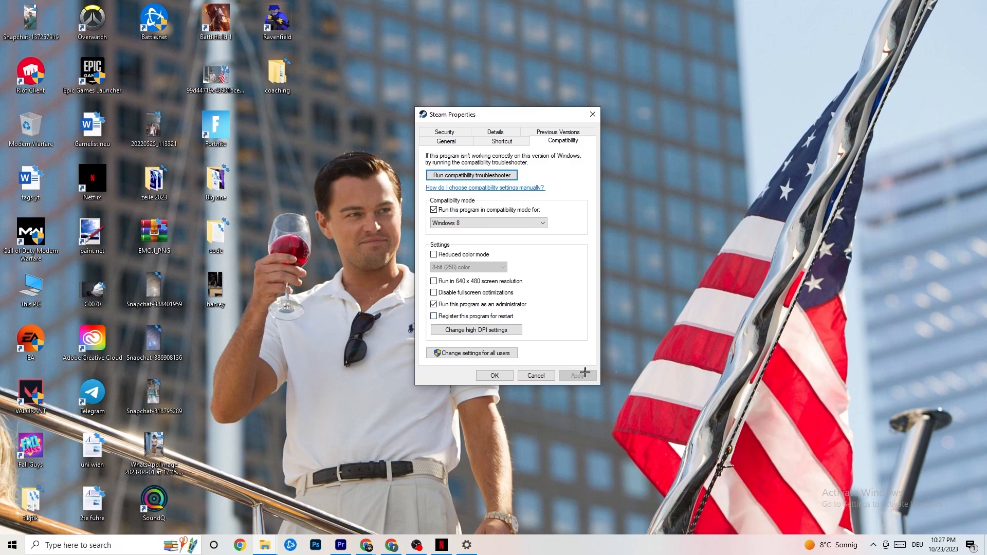
click(495, 376)
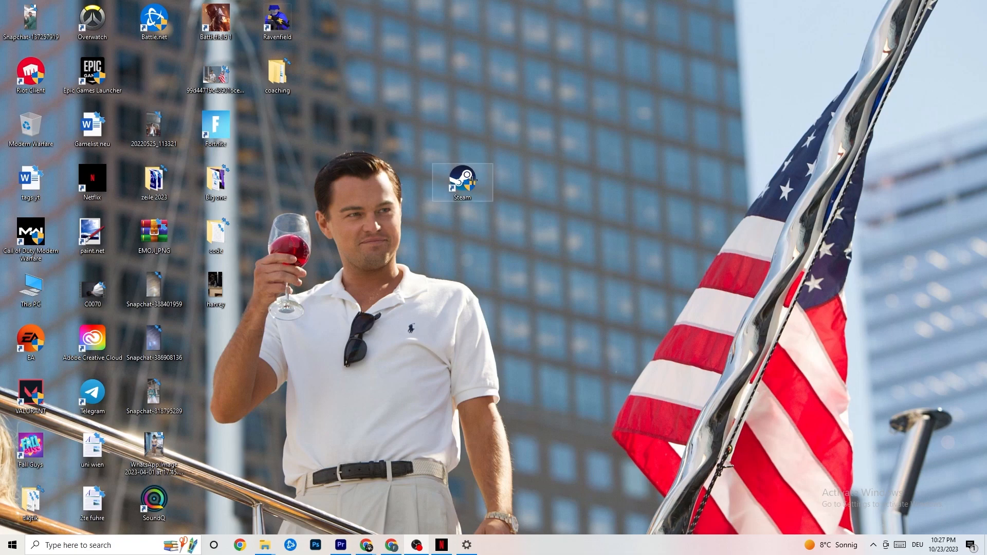
click(2, 553)
click(346, 501)
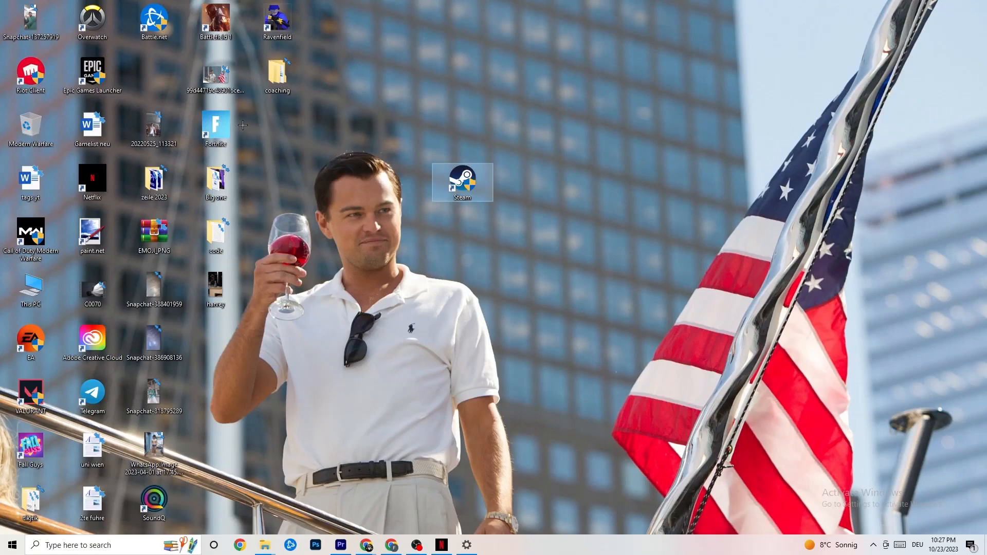
right_click(453, 188)
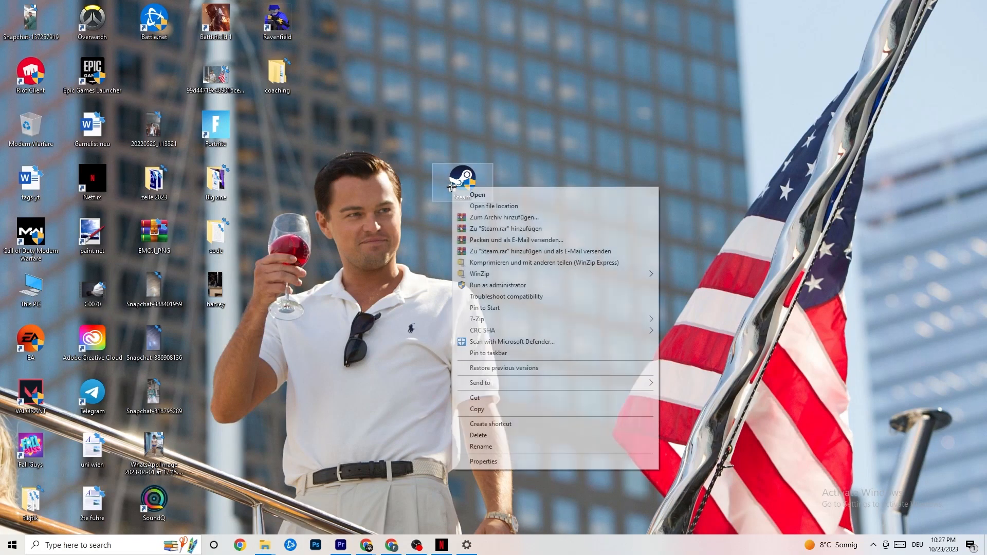
click(402, 245)
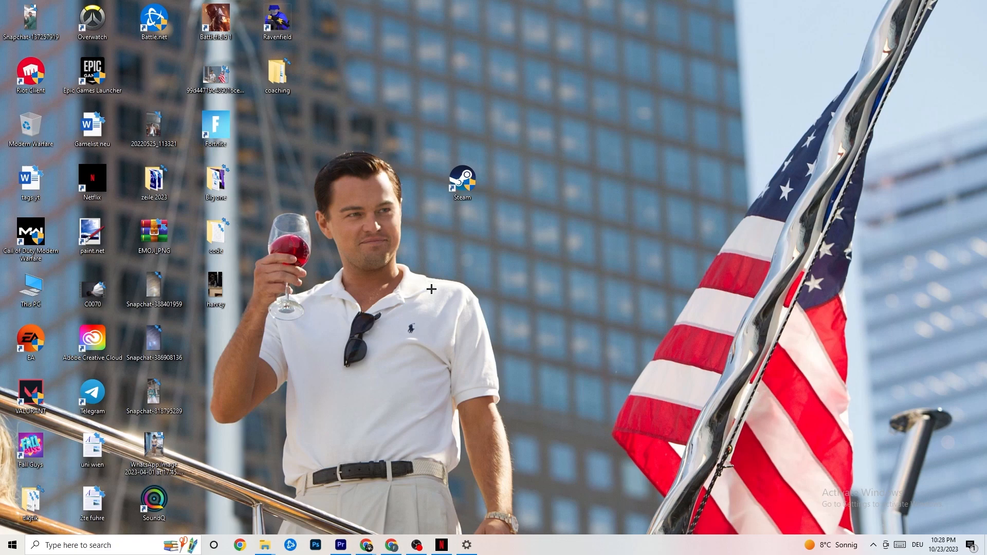
Step: Open Task Manager maximized and look at the actions available for the running Google Chrome process, including End task
right_click(549, 551)
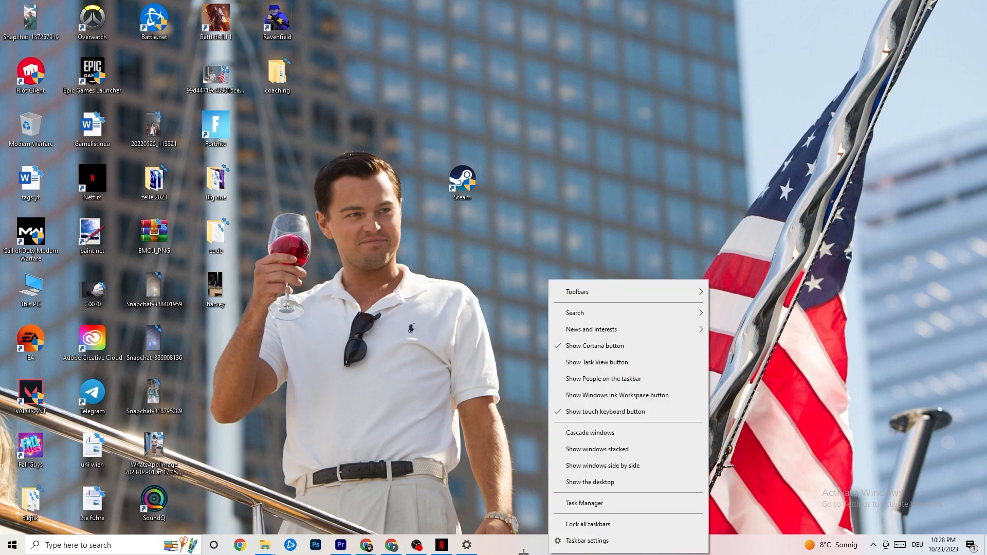
click(593, 504)
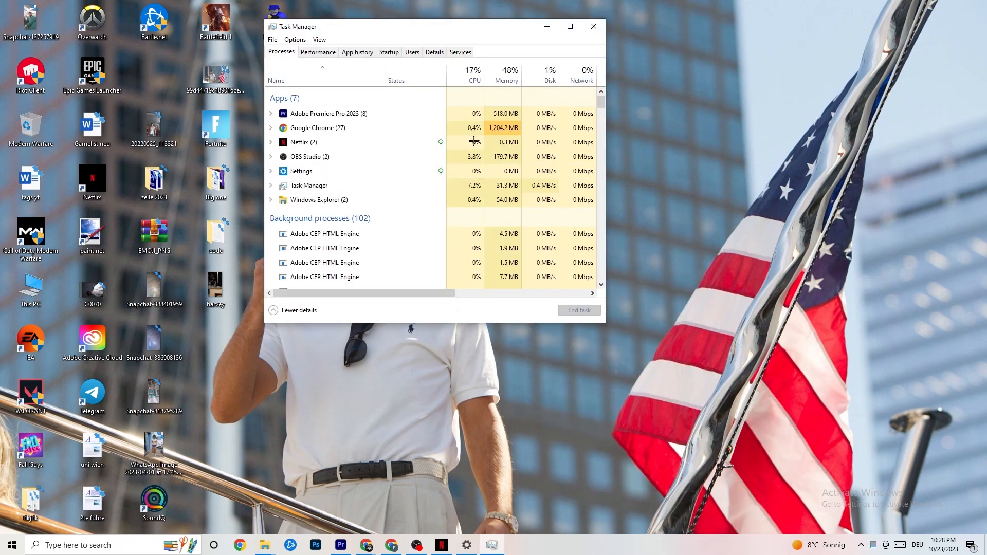
click(570, 26)
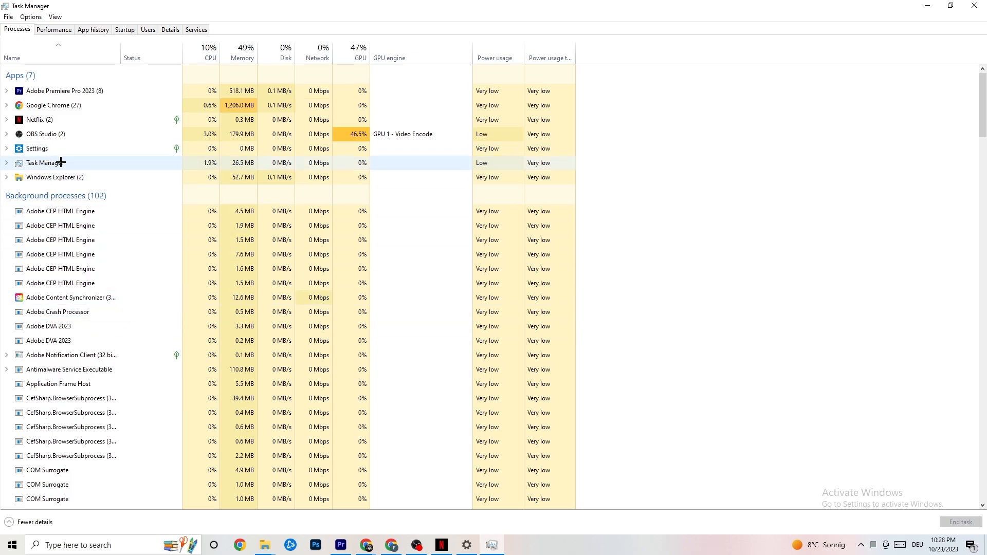
right_click(71, 105)
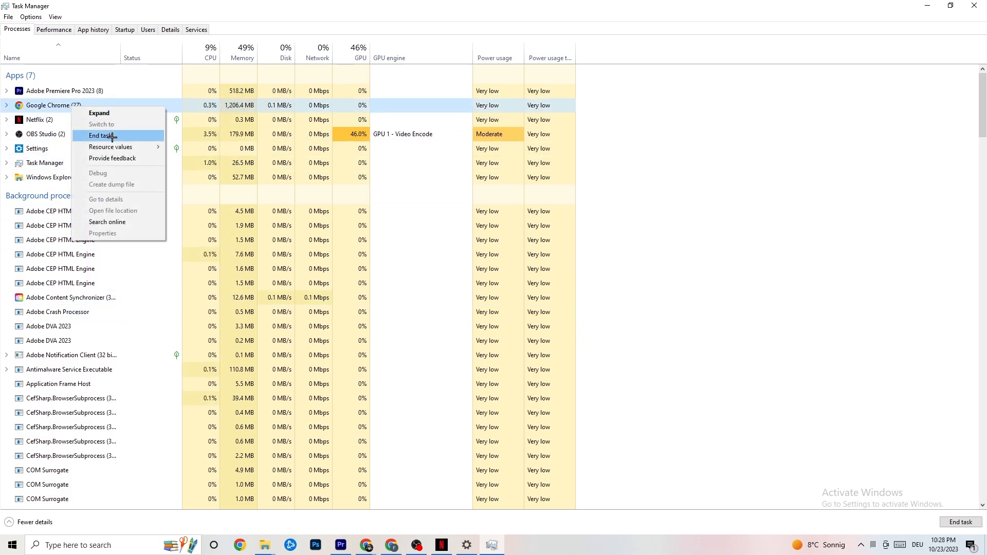
click(689, 126)
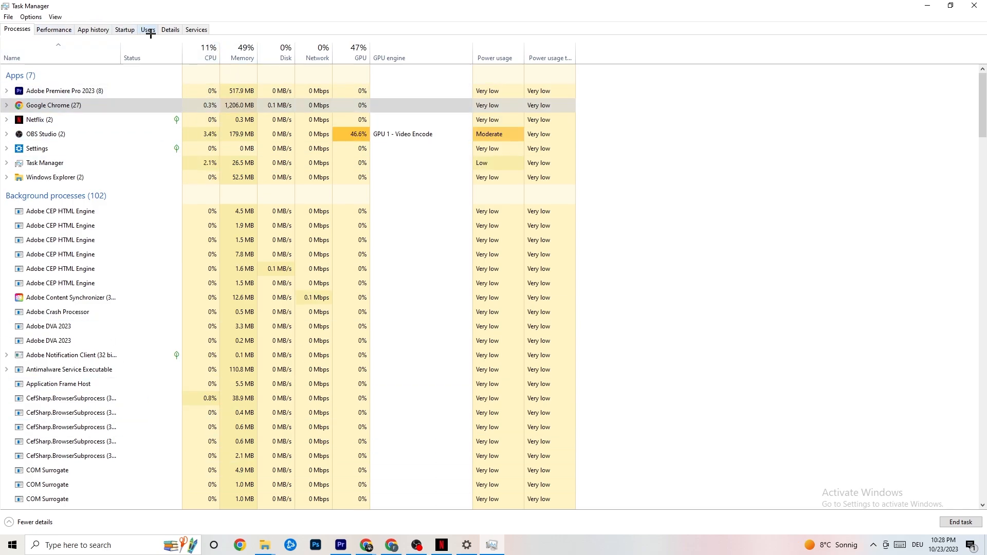
Step: Show the detailed process list and examine the priority levels available for the Adobe Premiere Pro process
click(169, 29)
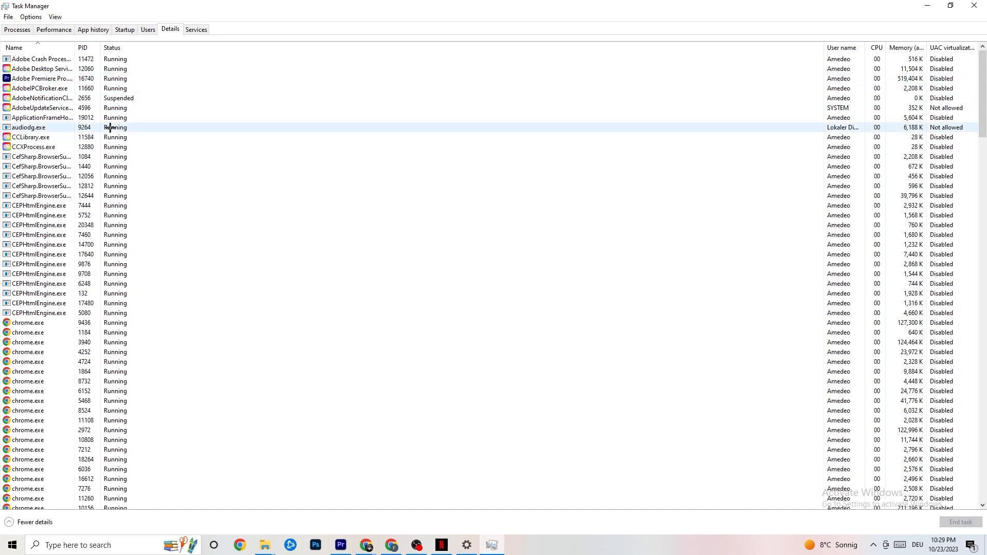
right_click(53, 81)
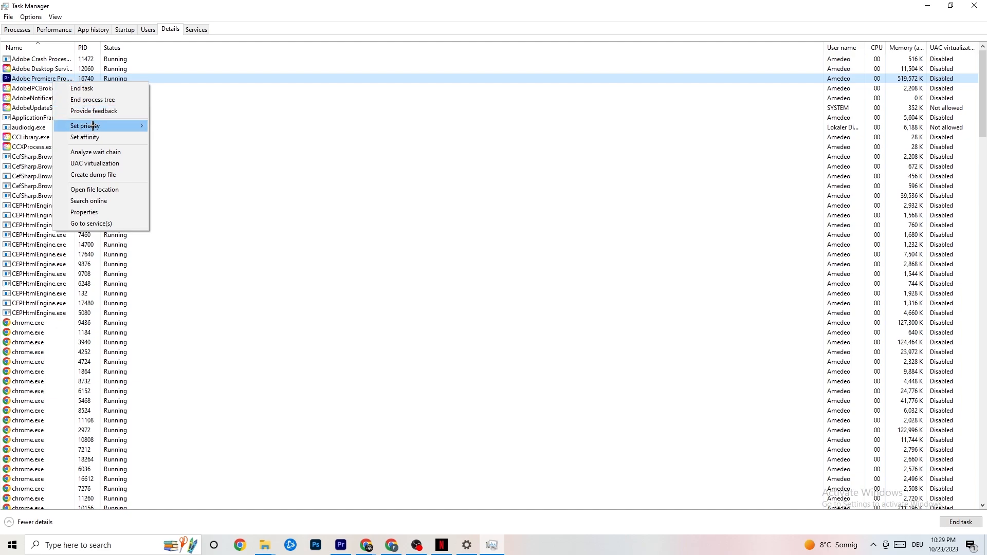
mouse_move(93, 126)
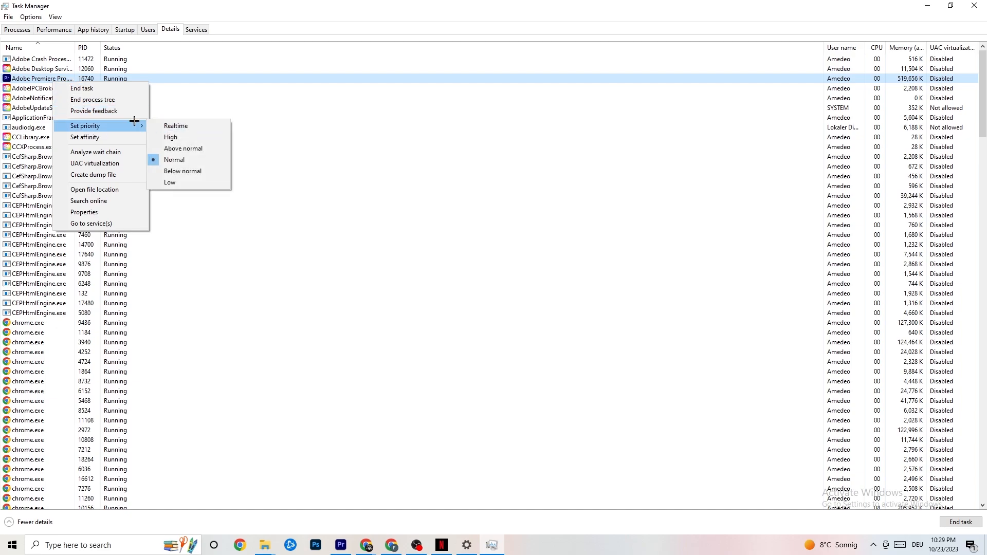
mouse_move(136, 124)
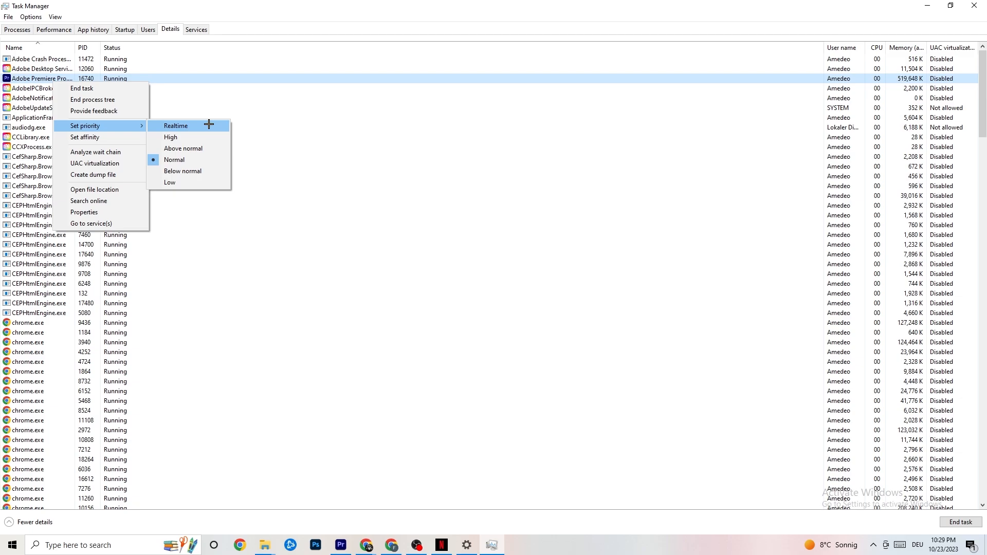
click(259, 112)
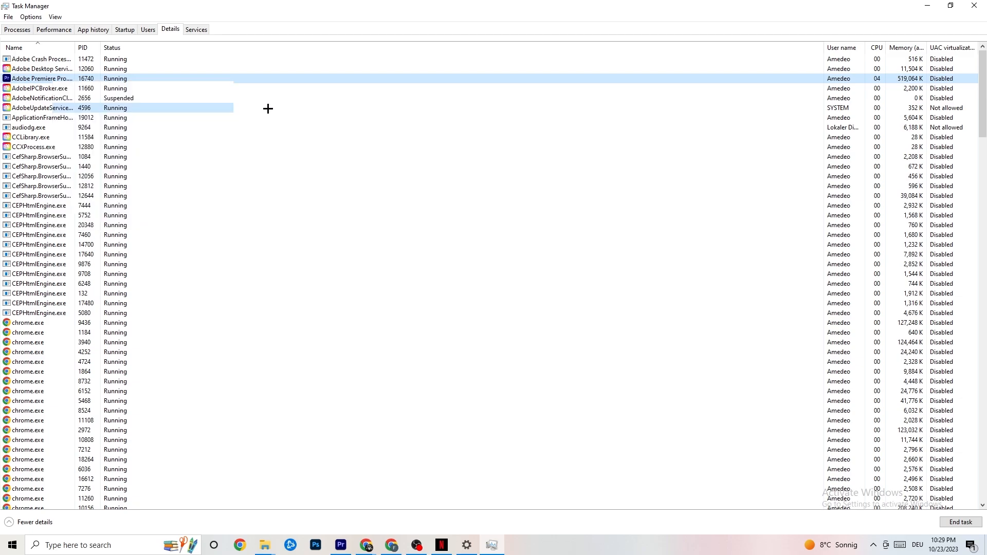
click(267, 108)
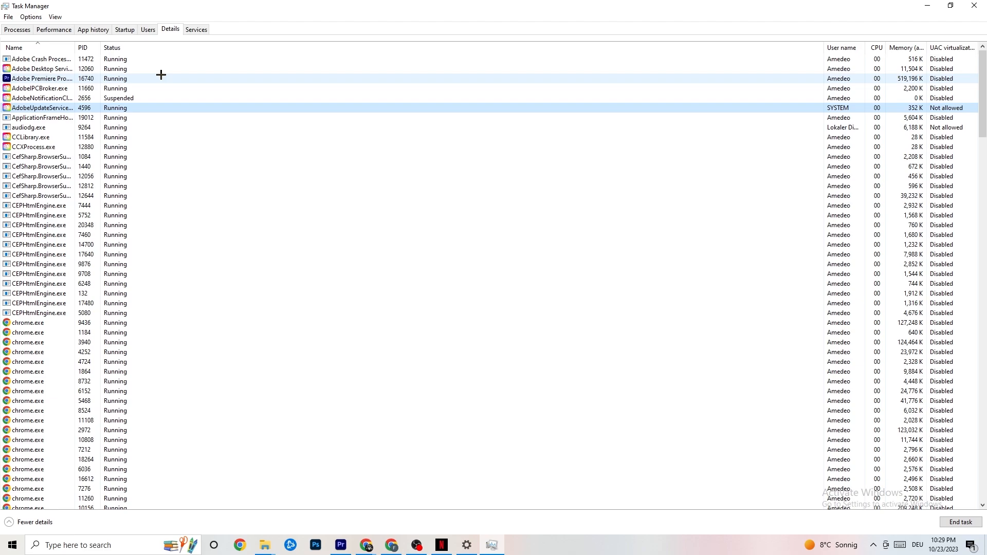
Step: Review the startup programs and the actions available for Razer Synapse, and close Task Manager
click(125, 30)
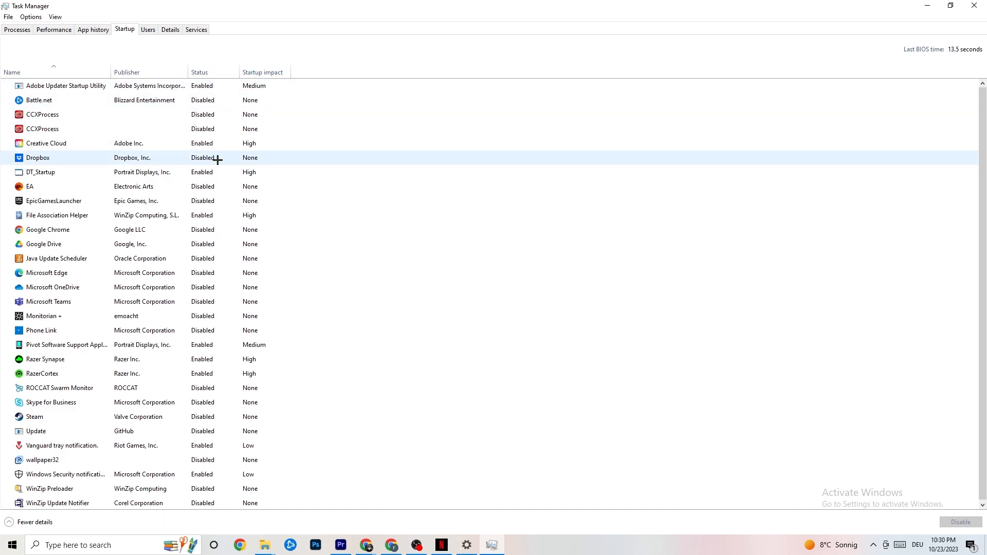
right_click(200, 360)
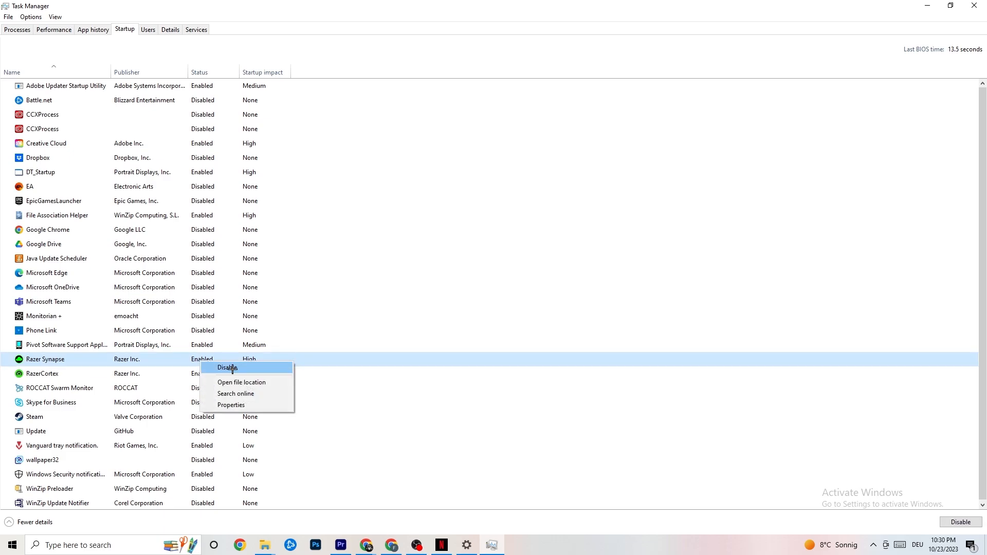
click(509, 52)
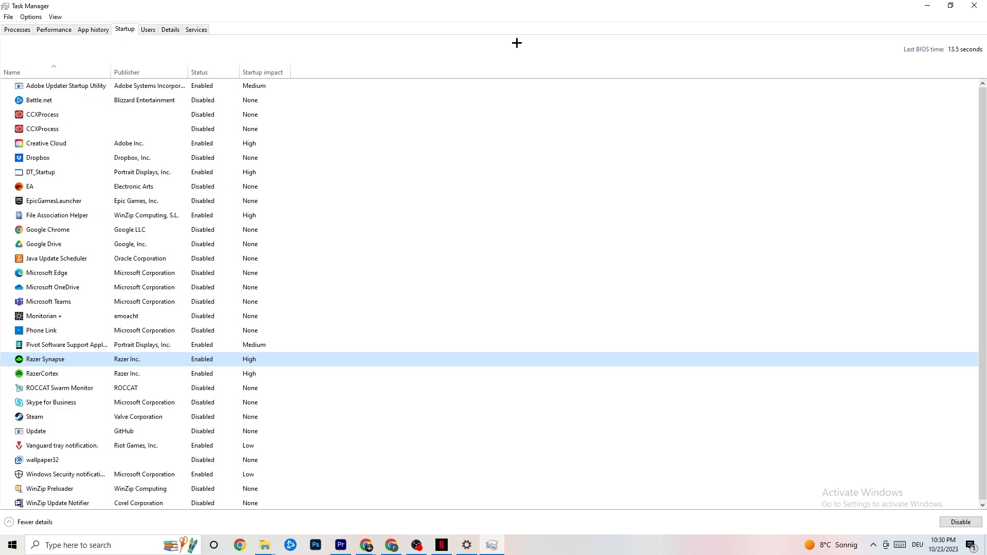
click(969, 4)
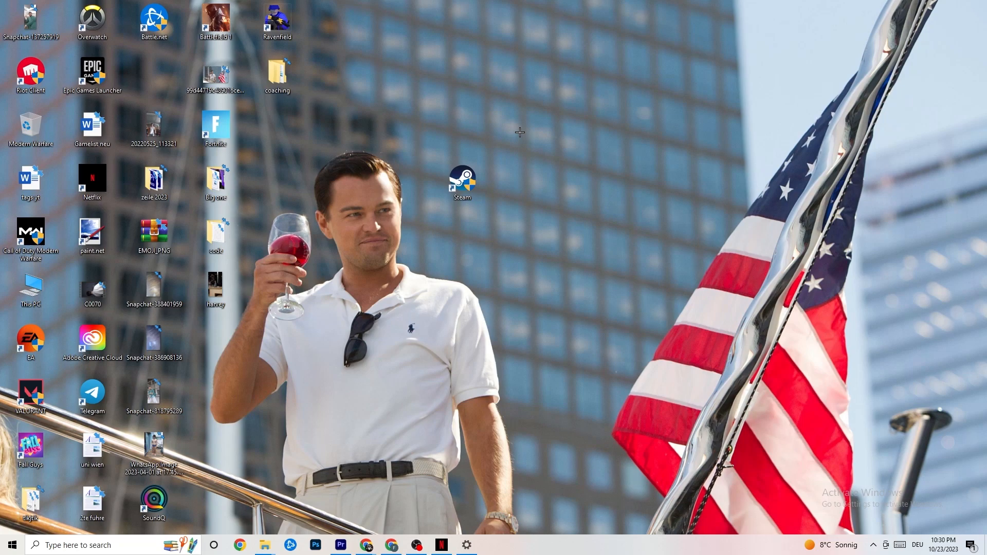
Step: Open the Windows system display settings and check the scaling options under Scale and layout
click(8, 550)
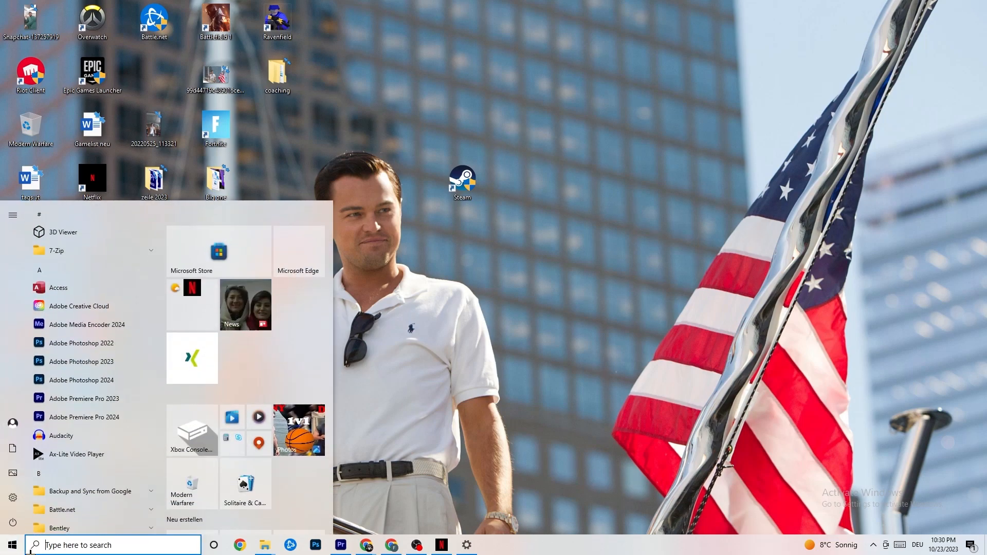
click(13, 498)
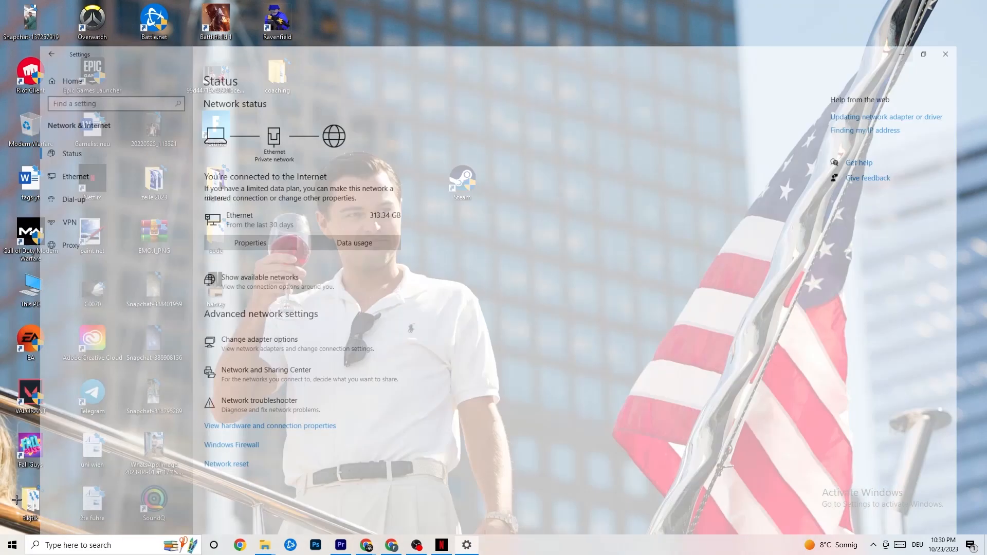
click(31, 37)
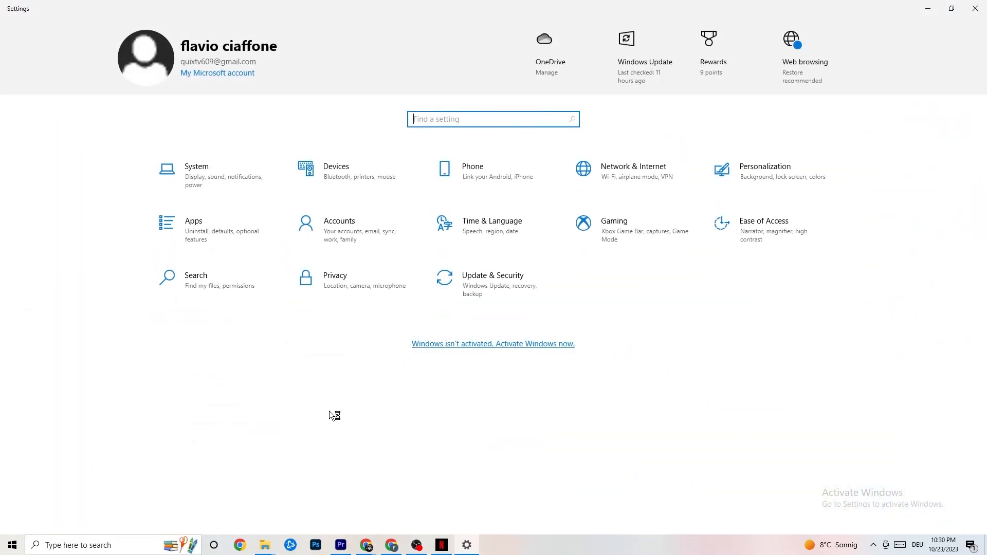
click(215, 173)
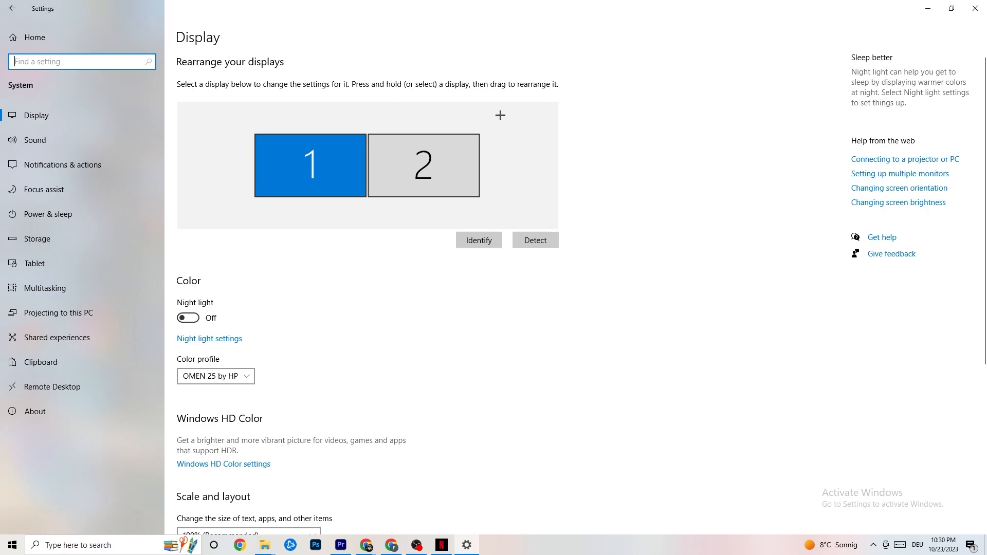
scroll(480, 115, down, 5)
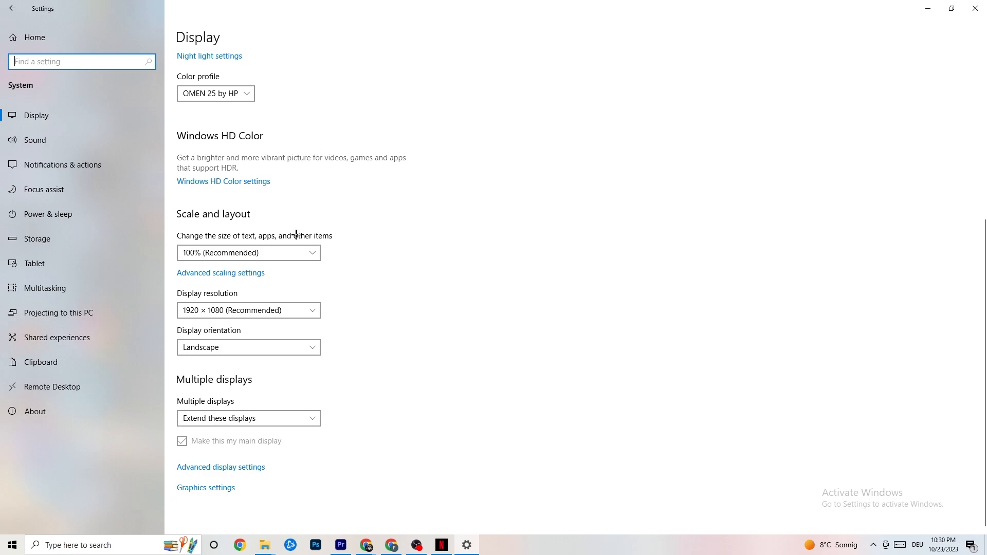
click(288, 252)
click(392, 202)
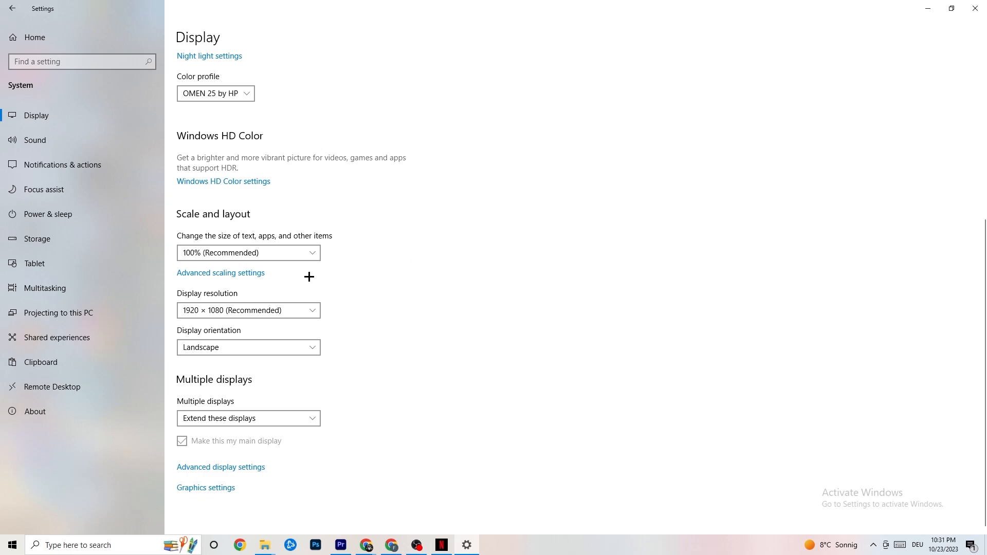
Step: Open the additional power settings from Power & sleep, review the available power plans, and close Power Options
click(62, 213)
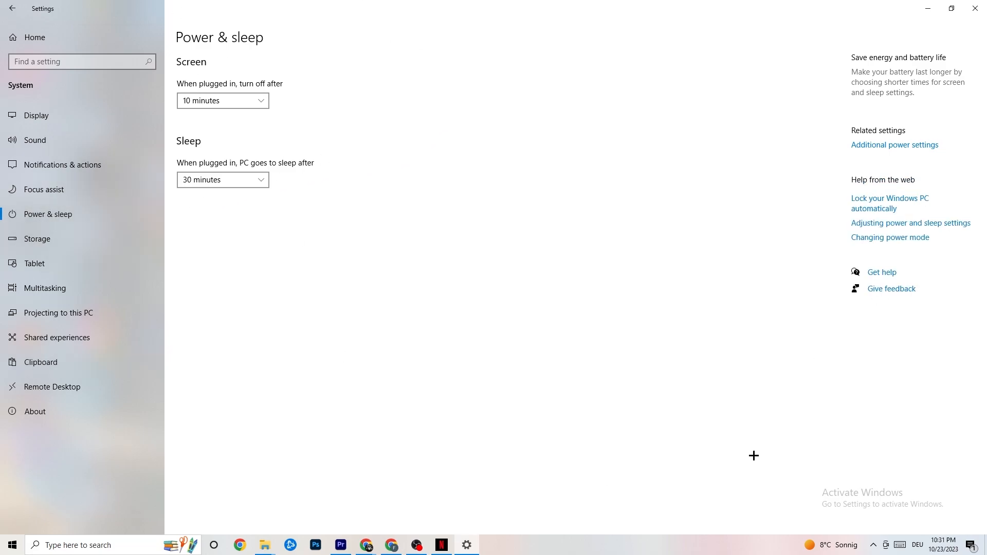
click(913, 145)
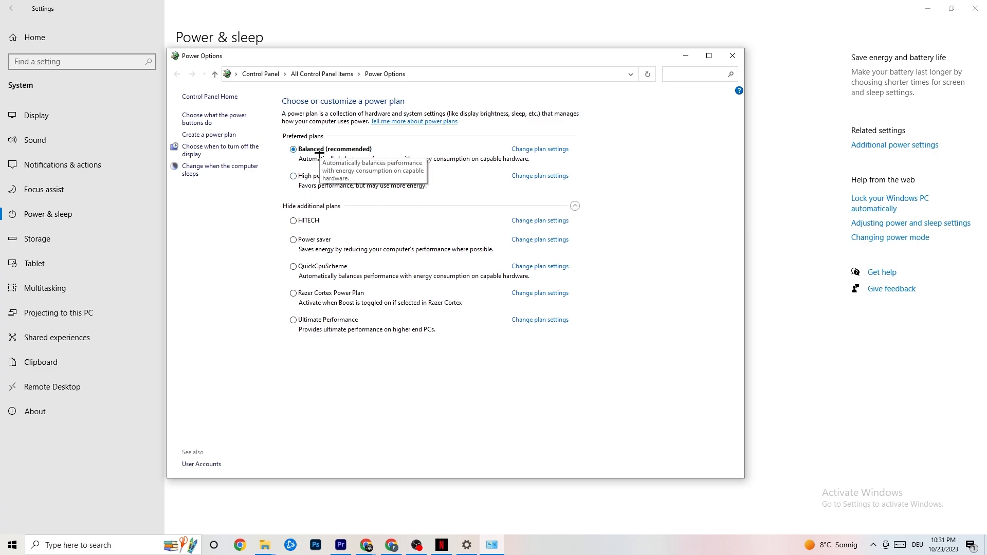
click(733, 55)
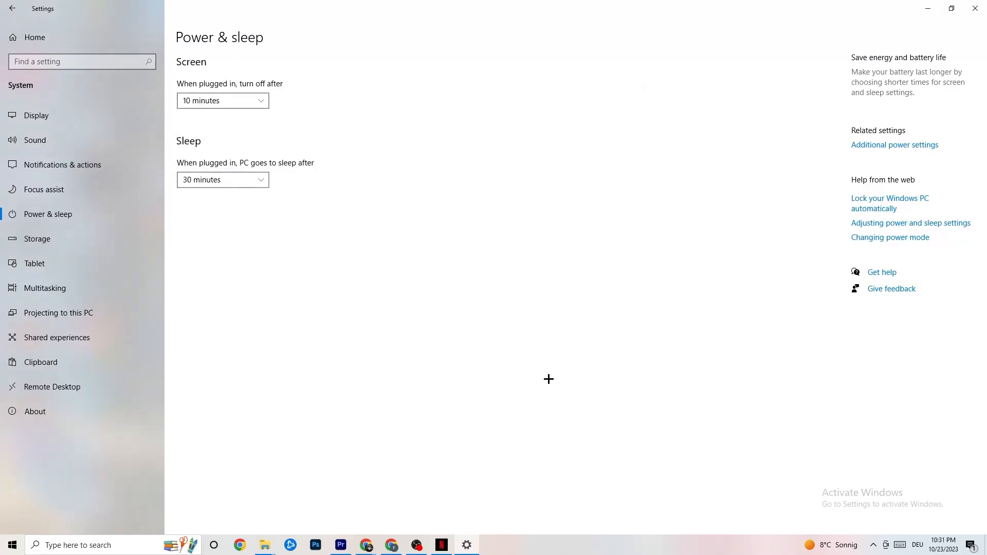
Step: Check the Storage Sense run frequency options and clean up files now, returning to the Settings home page
click(77, 247)
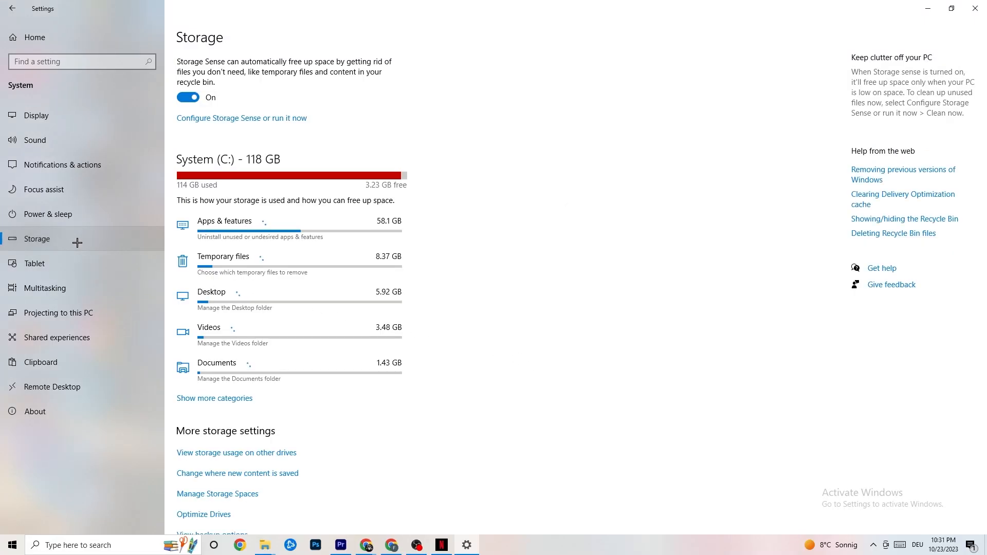
click(234, 120)
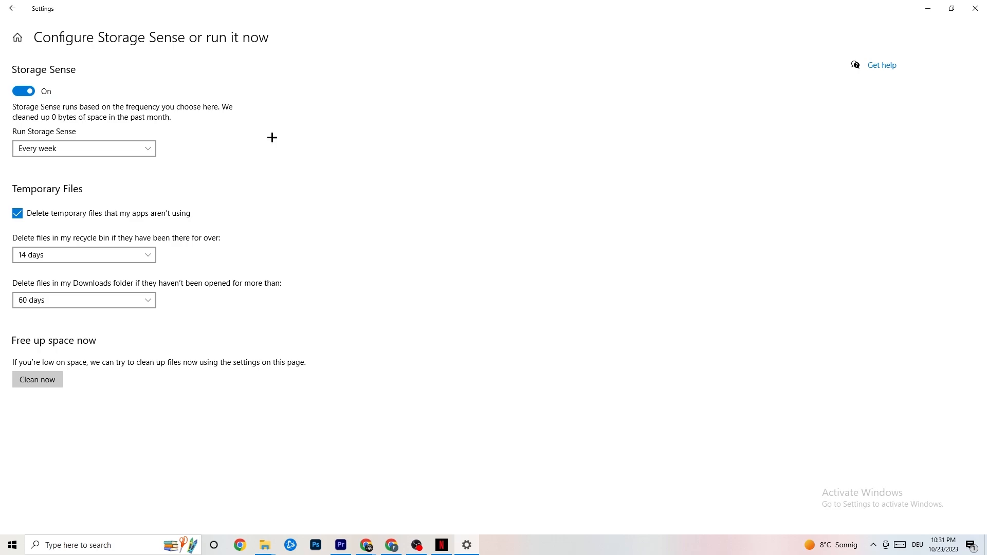
click(111, 149)
click(110, 150)
click(93, 150)
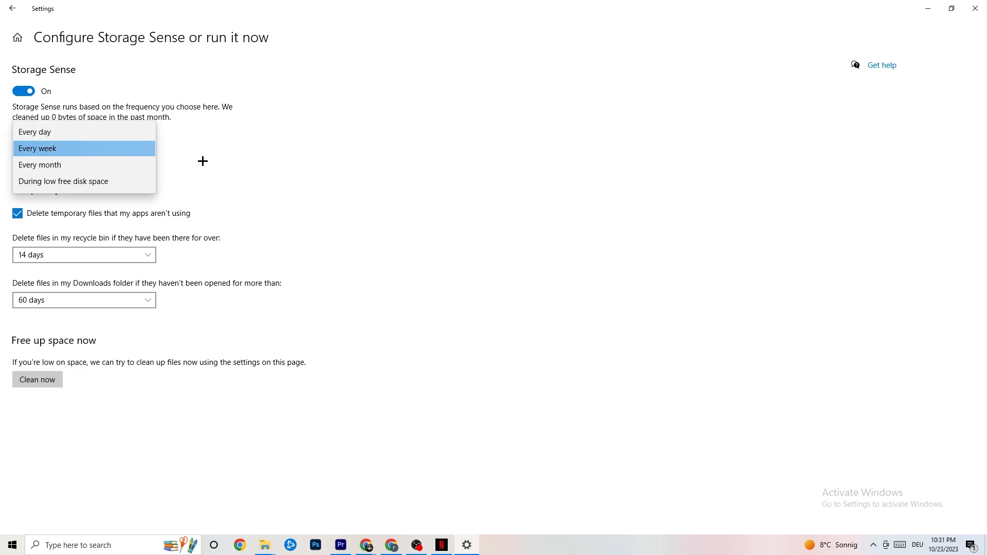
click(202, 161)
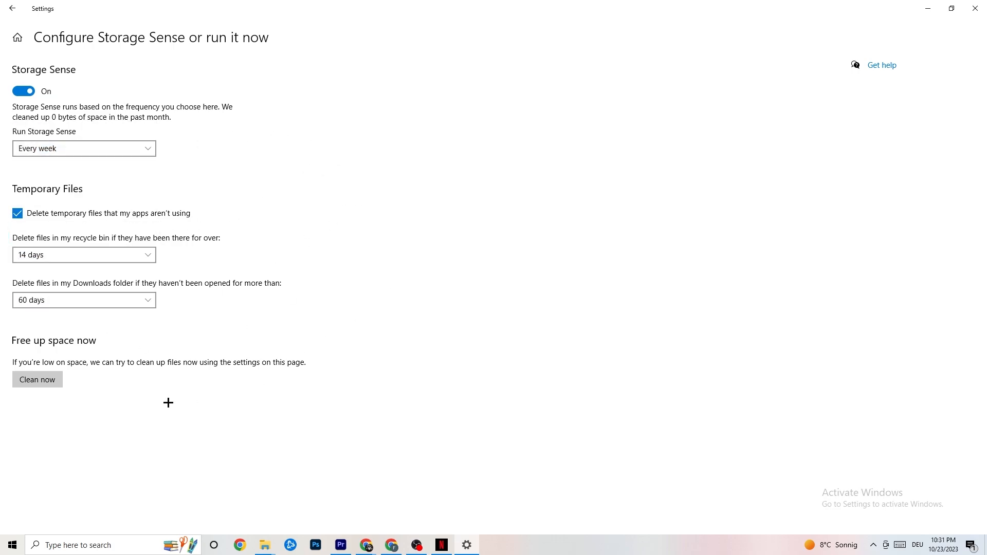
click(36, 380)
click(11, 6)
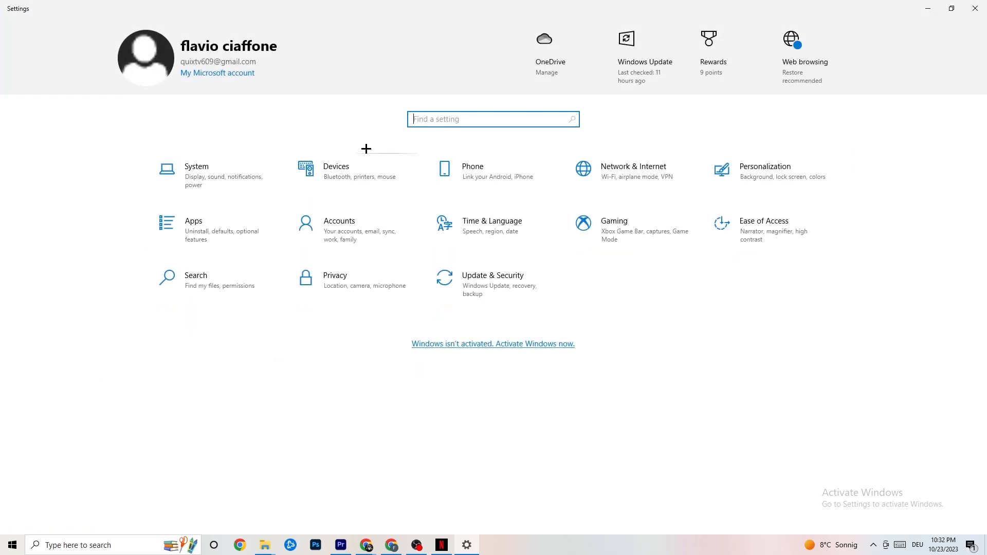
Step: Review the background recording and other capture options and the Game Mode setting under Gaming, and return to the Settings home page
click(658, 235)
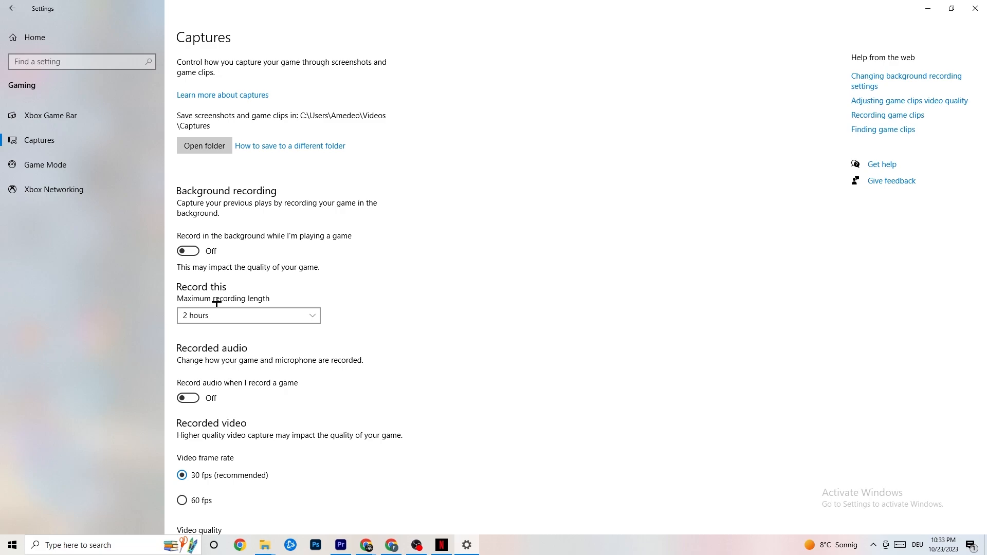
click(91, 165)
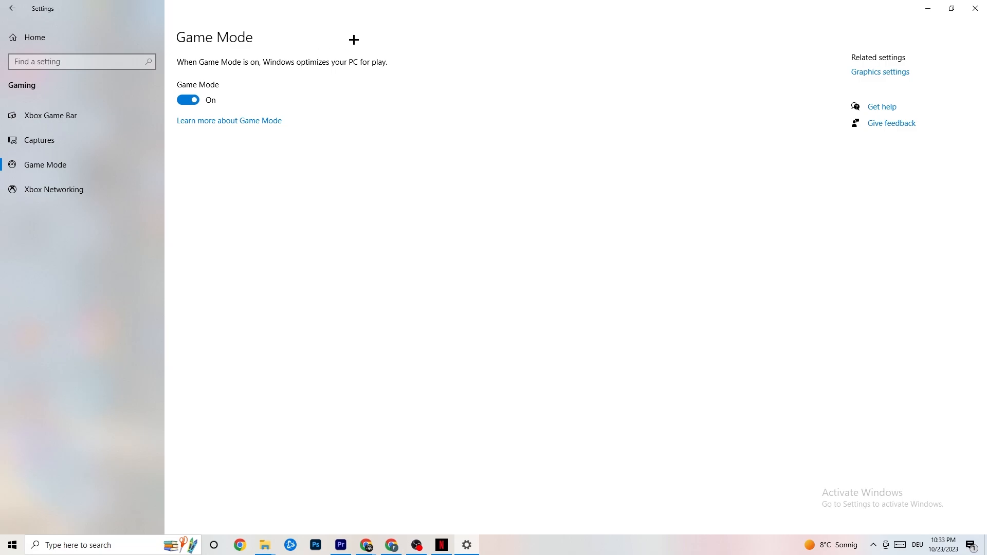
click(13, 9)
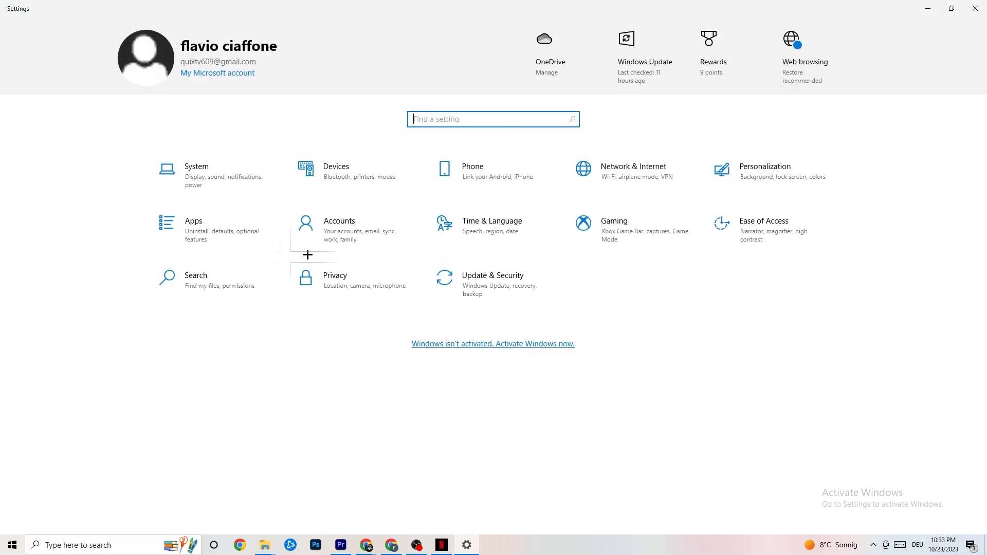
Step: Review the Troubleshoot and Windows Update pages under Update & Security, and close Settings
click(517, 293)
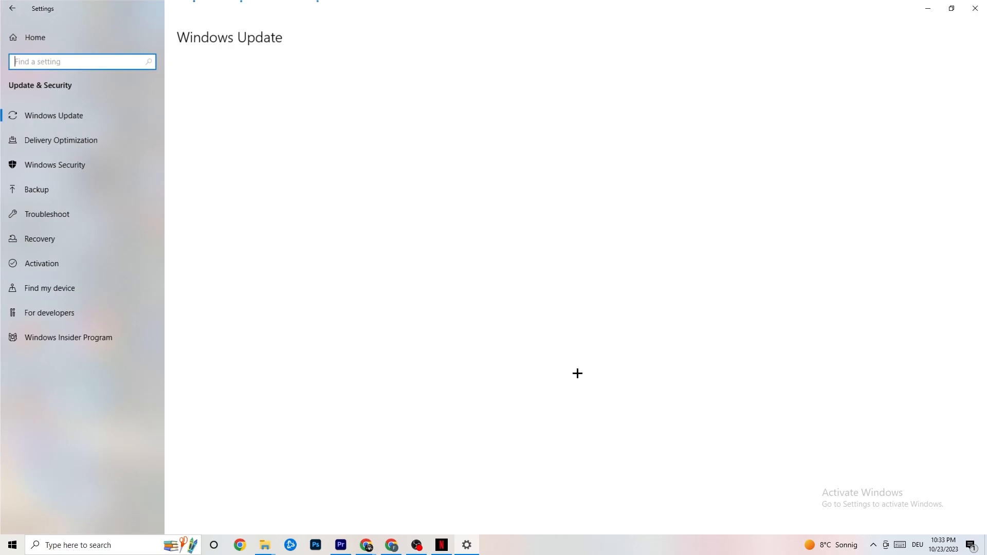
click(57, 205)
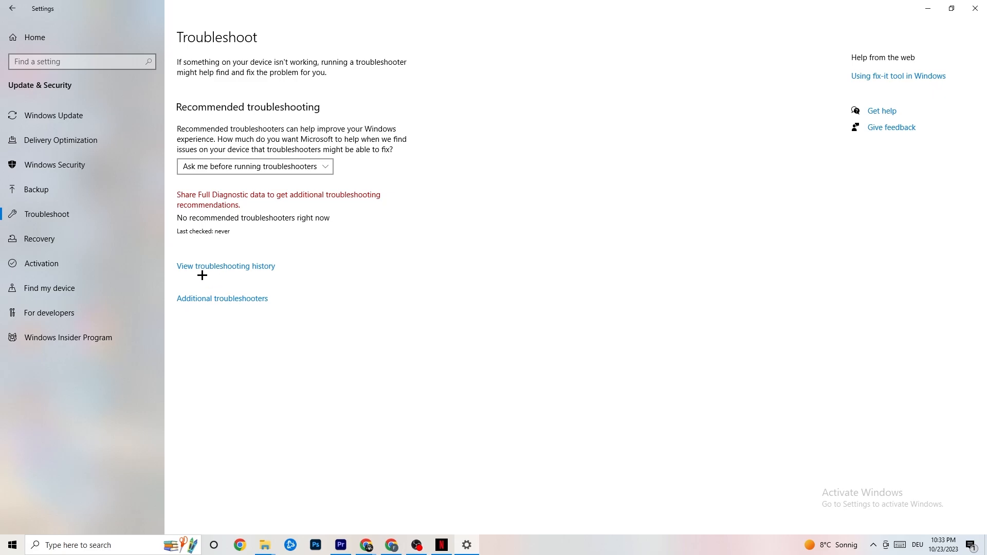
click(80, 116)
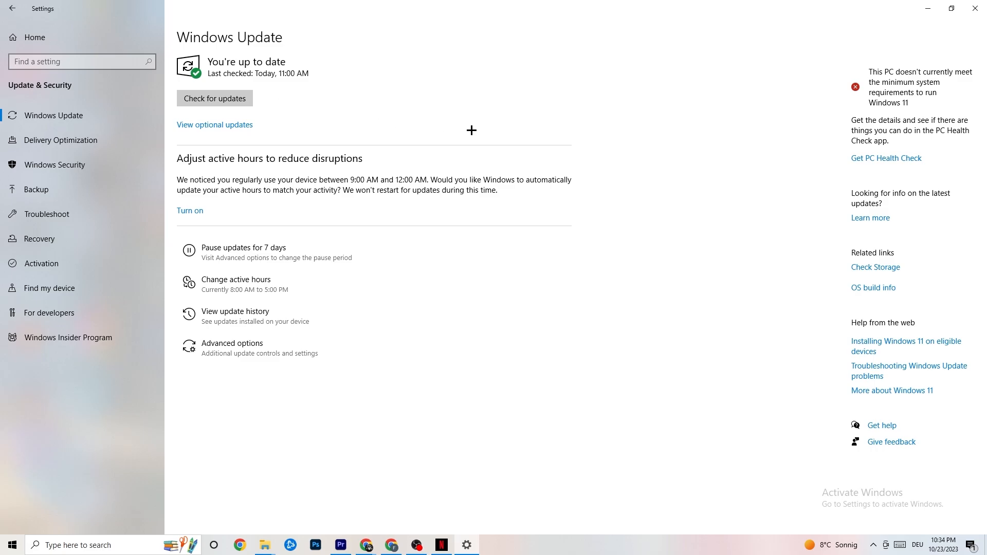
click(965, 11)
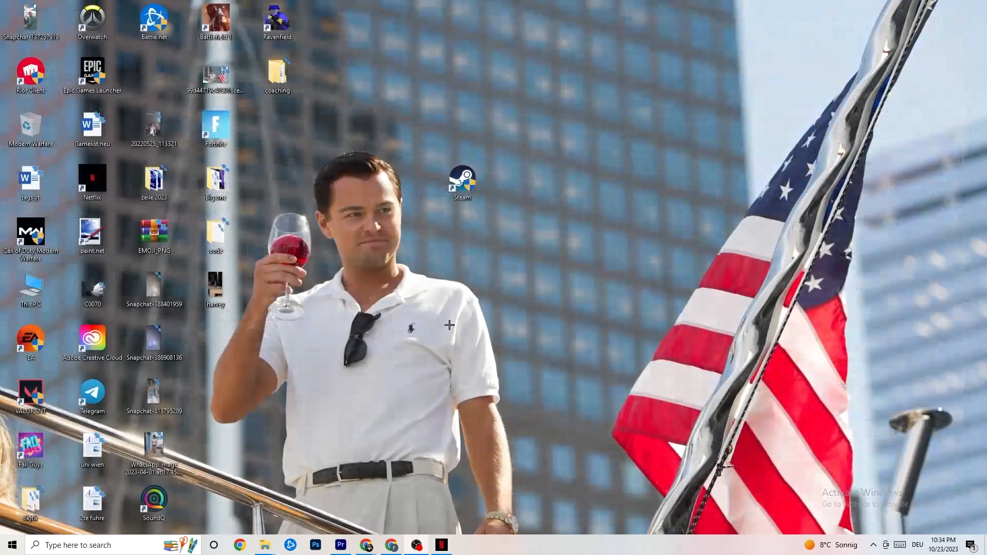